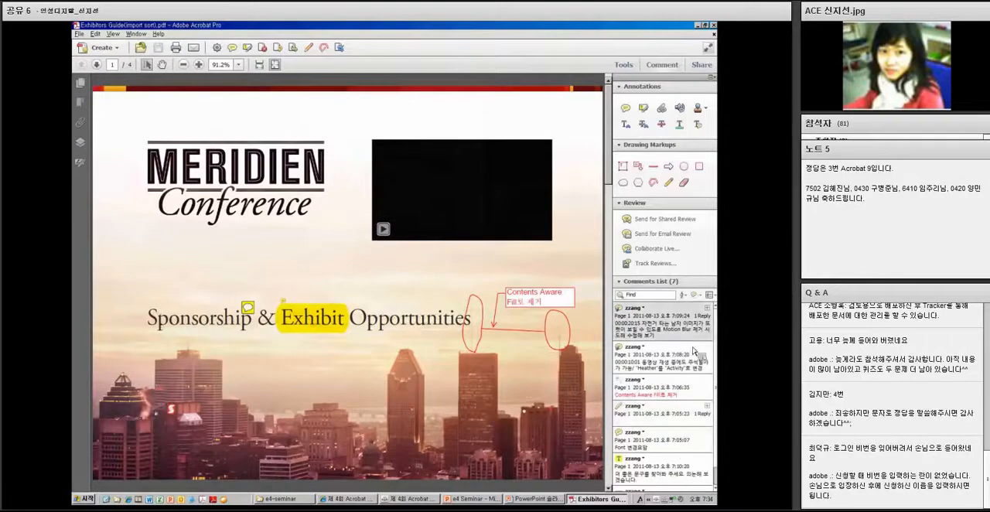
Expand the reply on the first video comment, and search the comments list for the replying reviewer's name before clearing the search
click(707, 308)
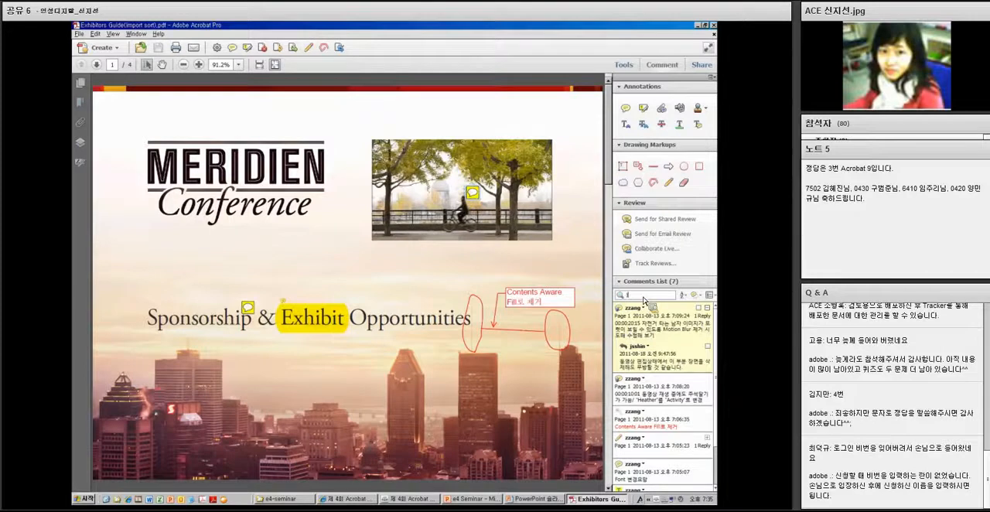
text(sshin)
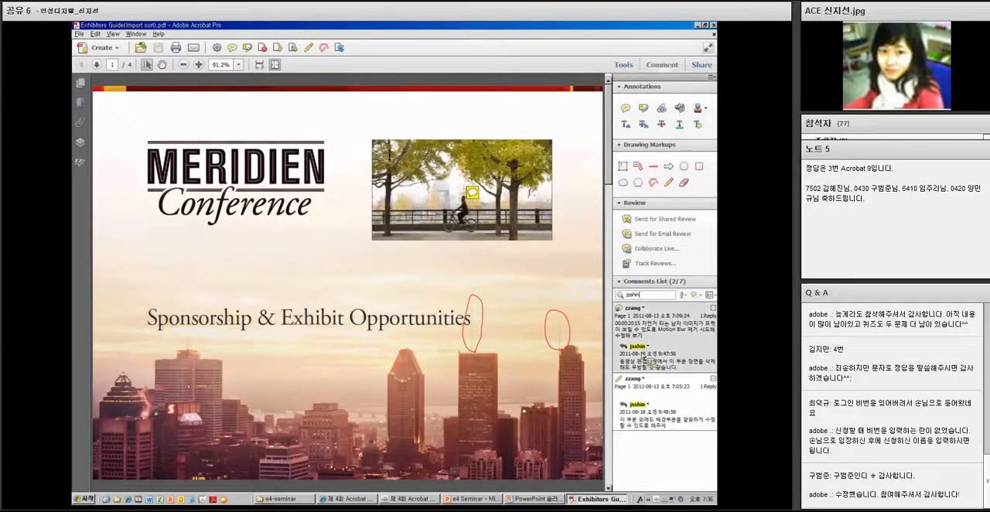
drag(650, 296, 615, 297)
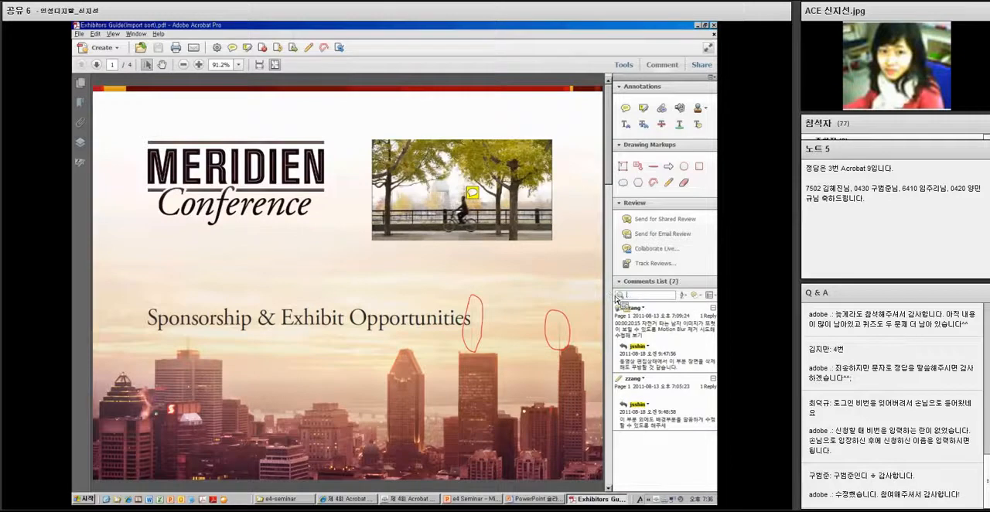
key(BackSpace)
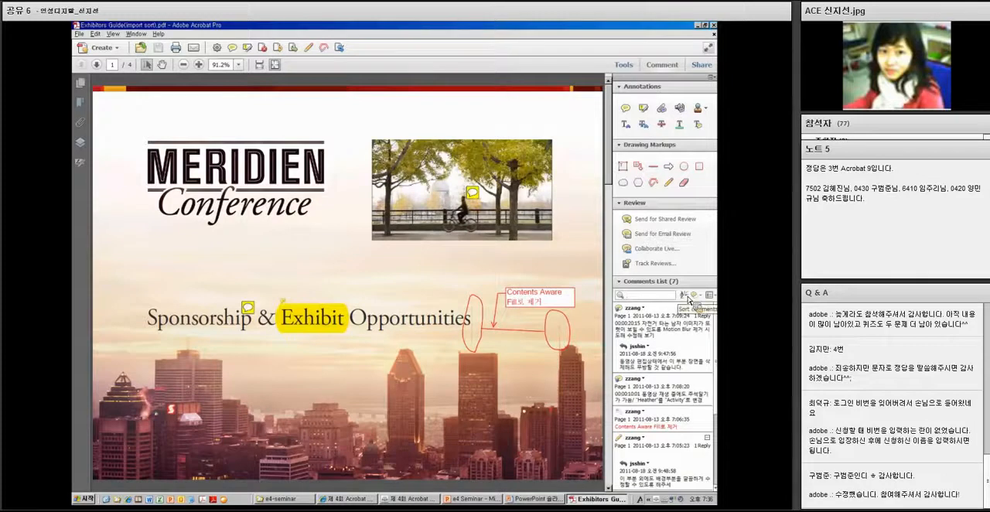
Sort the comments list by type and return it to page order
click(687, 299)
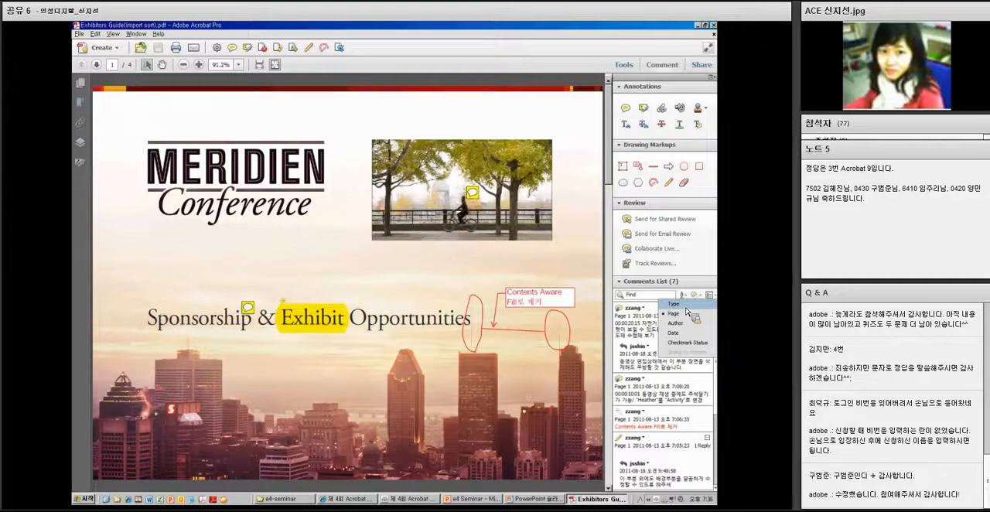
click(686, 305)
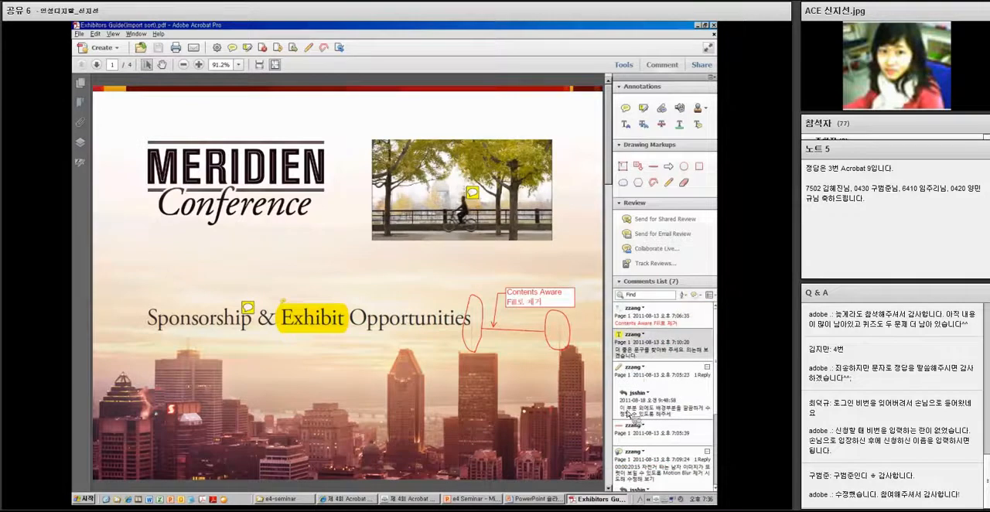
click(686, 298)
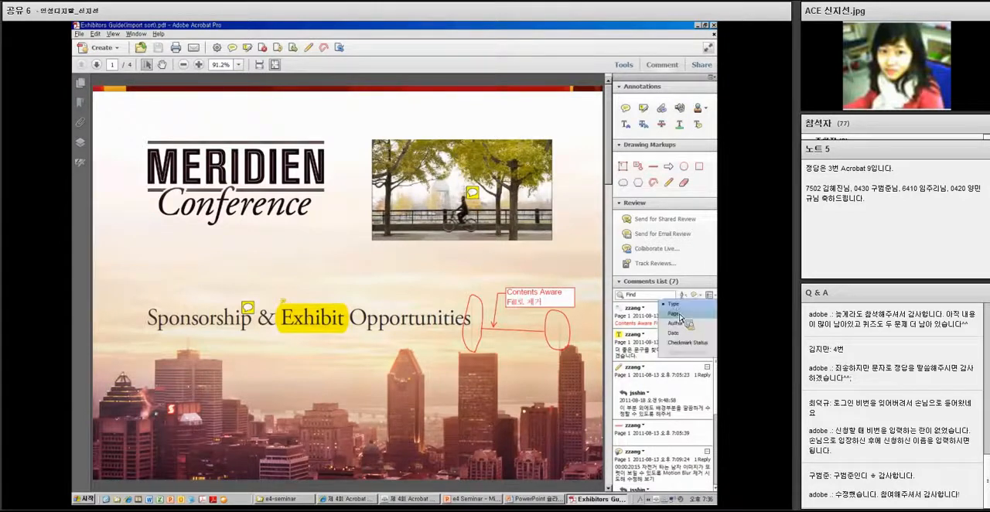
click(680, 315)
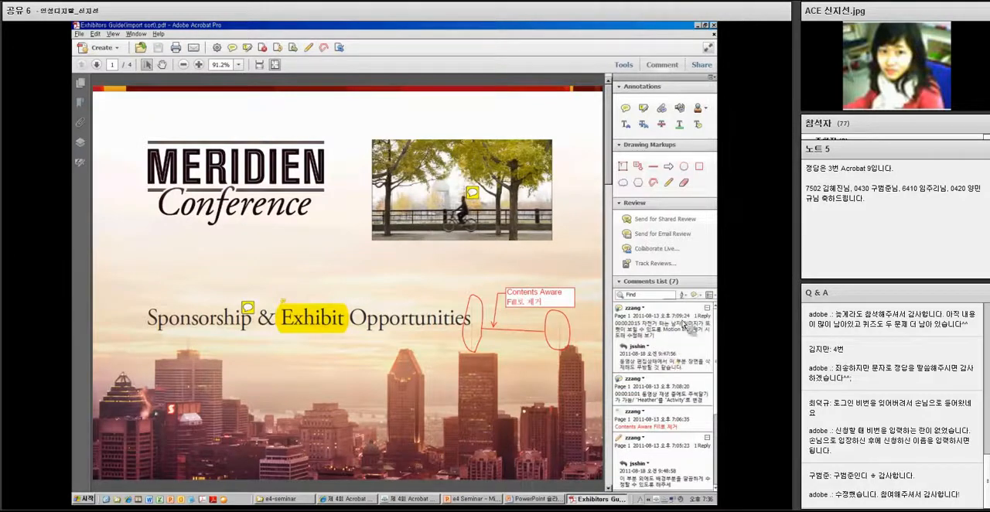
Sort the comments list by author
click(685, 296)
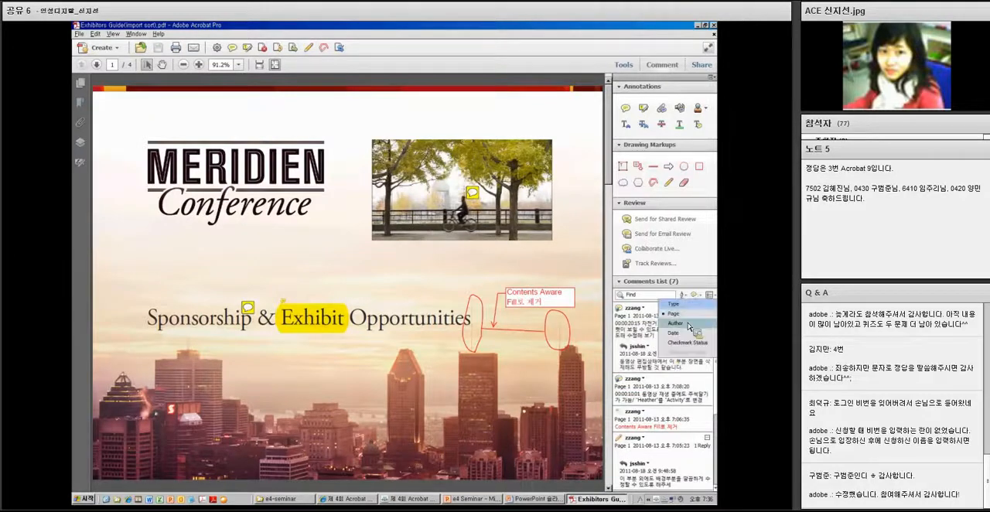
click(688, 329)
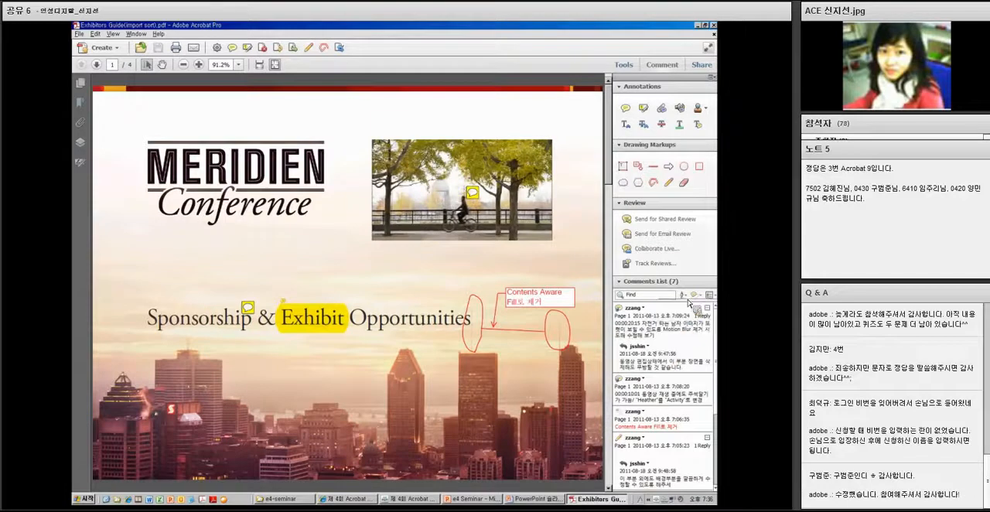
Select the video comment about changing 'Heather' to 'Activity', mark it with a checkmark, and look at the sort options
click(688, 299)
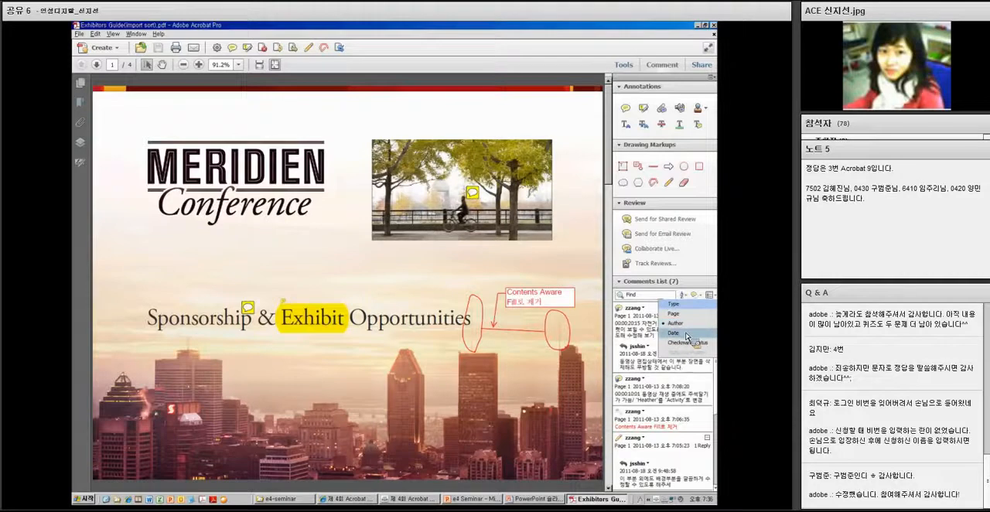
click(677, 384)
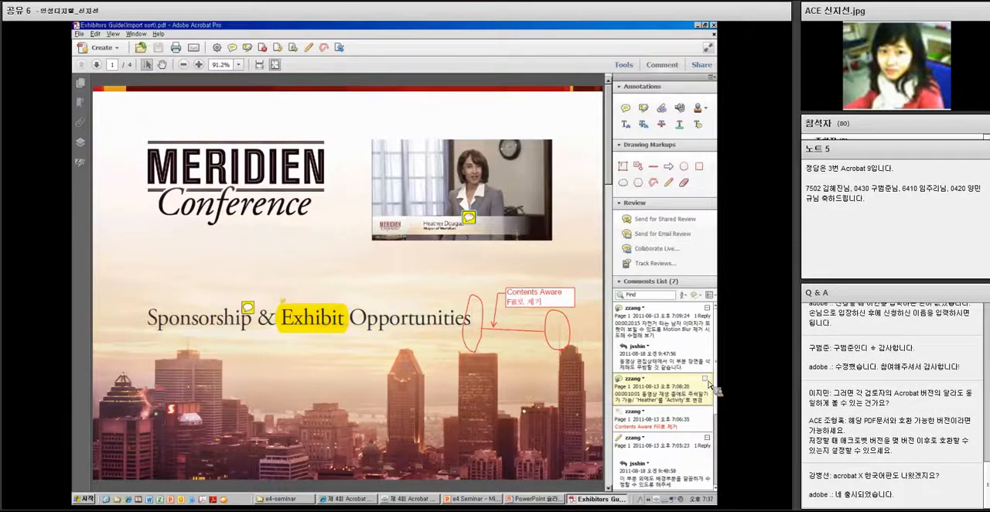
click(704, 378)
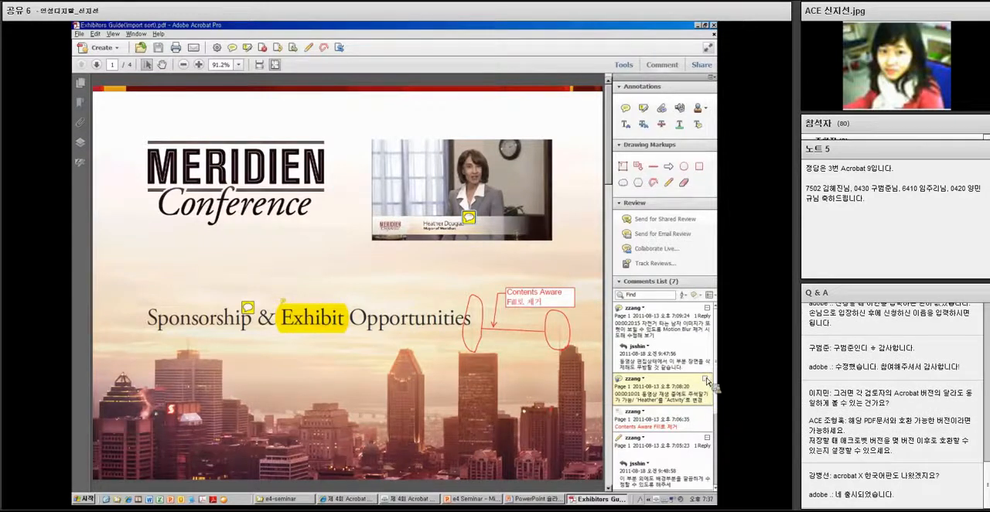
click(682, 295)
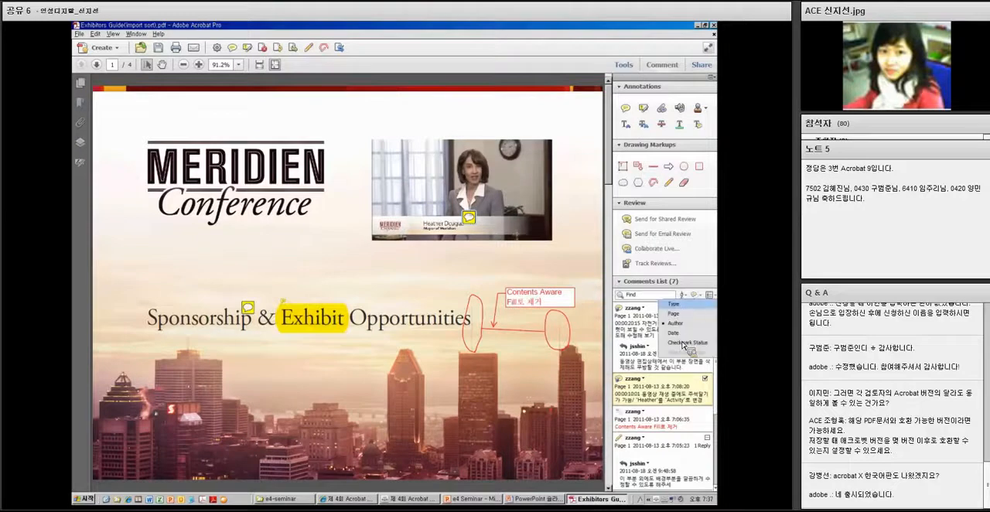
click(685, 296)
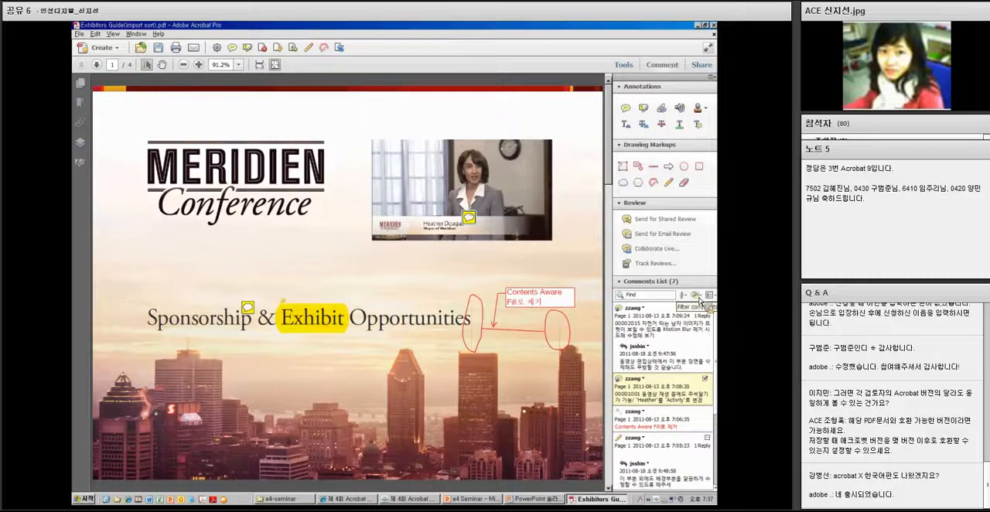
Filter the comments list by type to show only Pencil markups
click(706, 298)
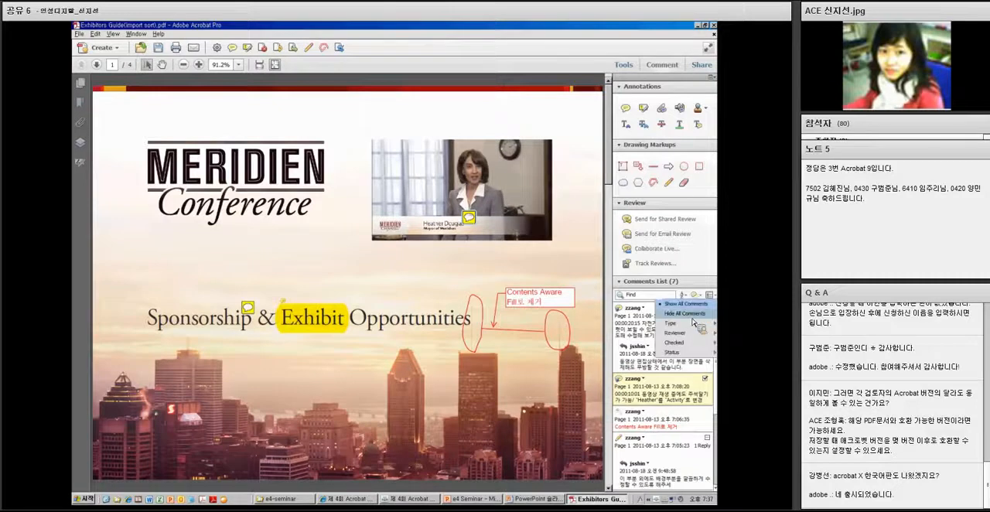
mouse_move(693, 325)
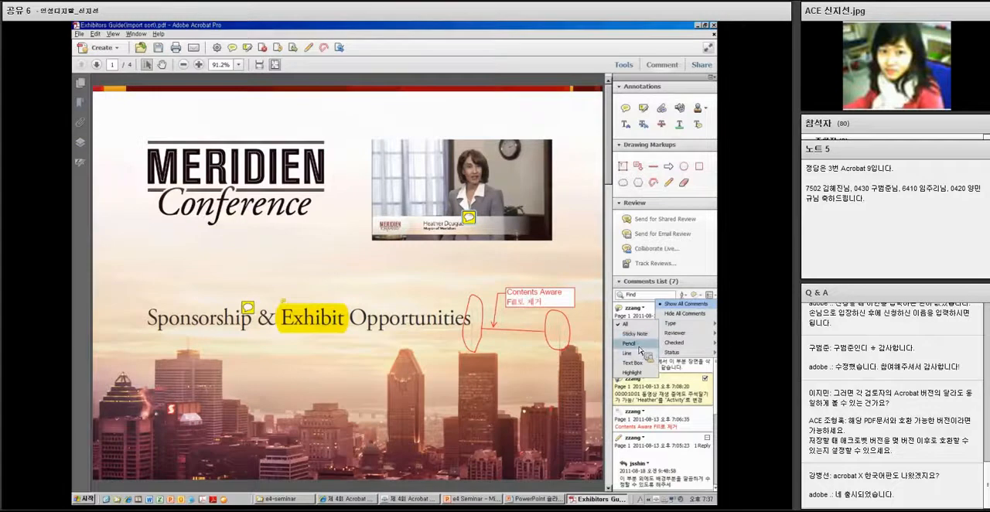
click(639, 347)
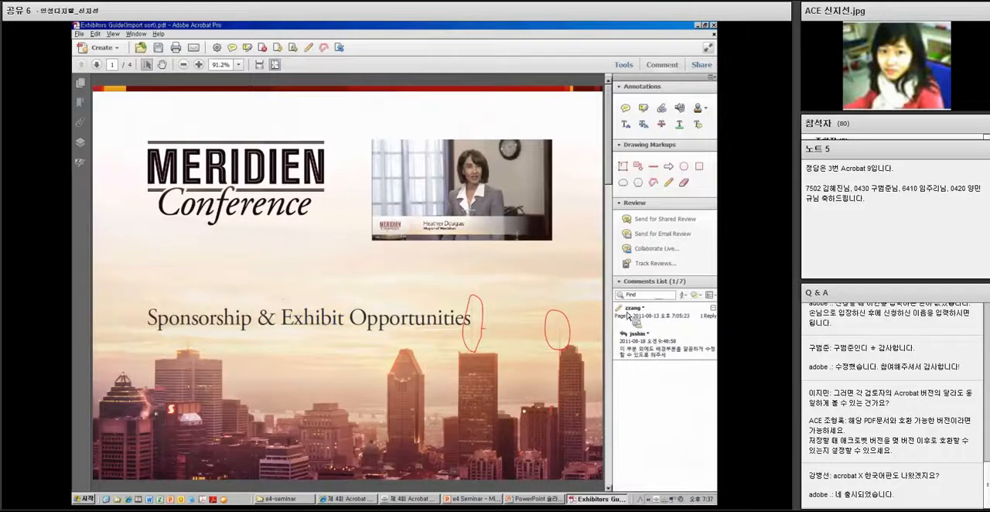
Filter the comments to the reviewer who wrote the replies and reopen the comment filter options
click(702, 299)
click(637, 347)
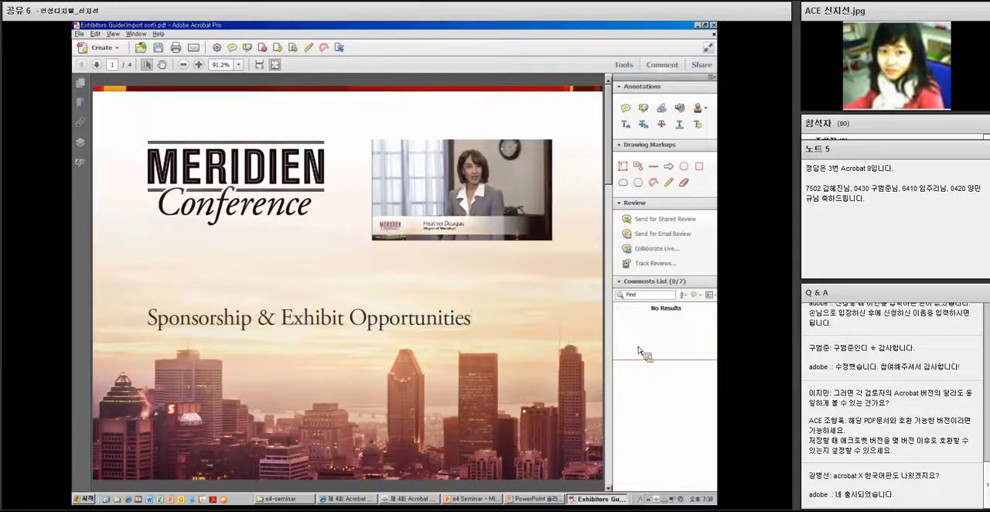
click(709, 295)
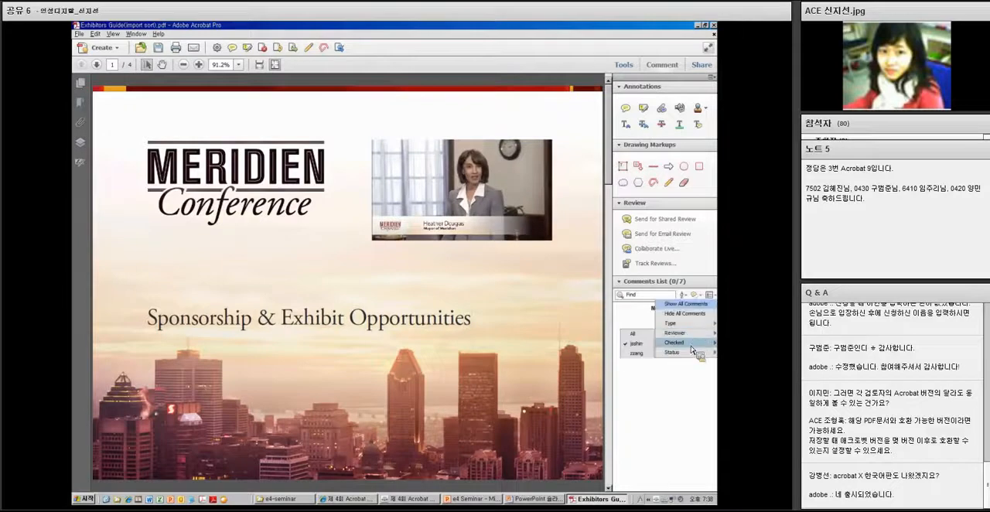
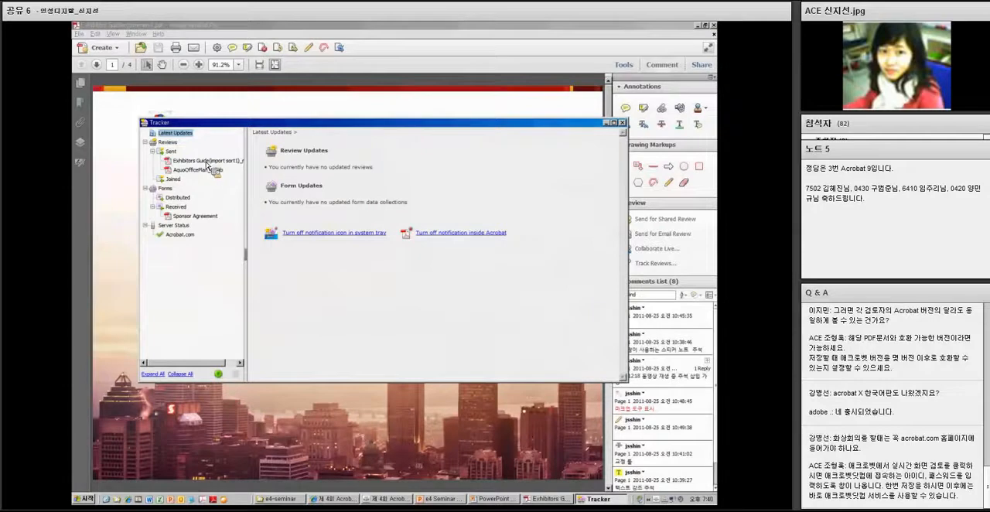
Open the sent Exhibitors Guide shared review in the Tracker and look at its deadline and reviewer management options
click(145, 188)
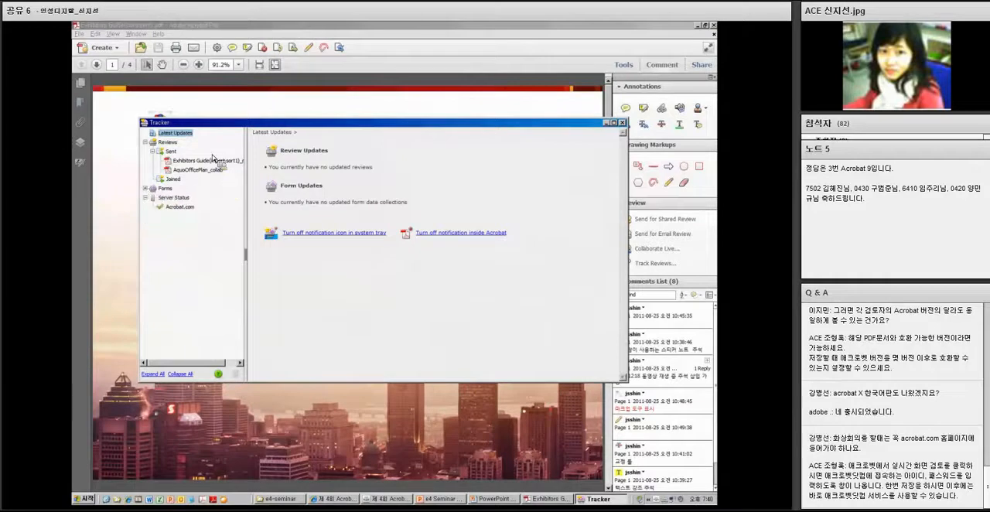
mouse_move(211, 152)
mouse_down()
mouse_move(165, 147)
mouse_move(190, 169)
mouse_move(200, 164)
mouse_up()
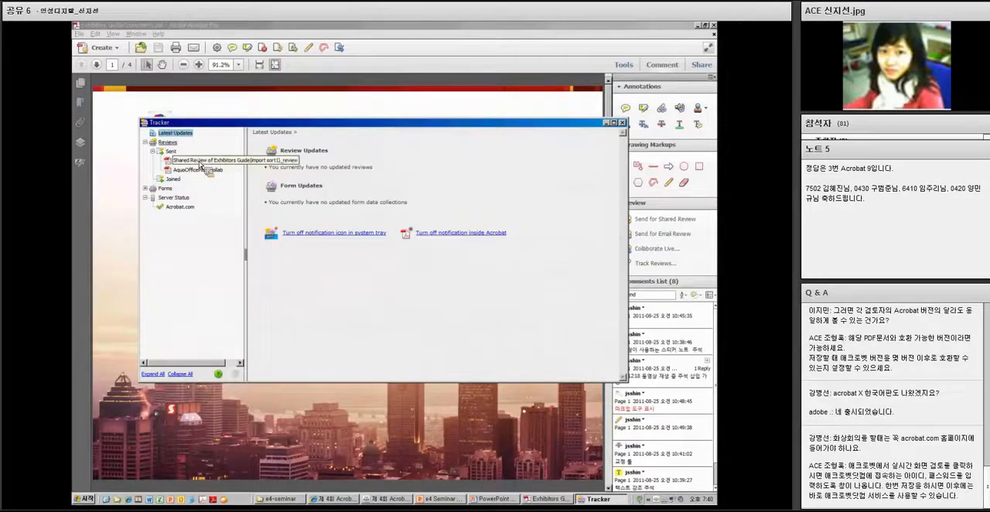
click(200, 163)
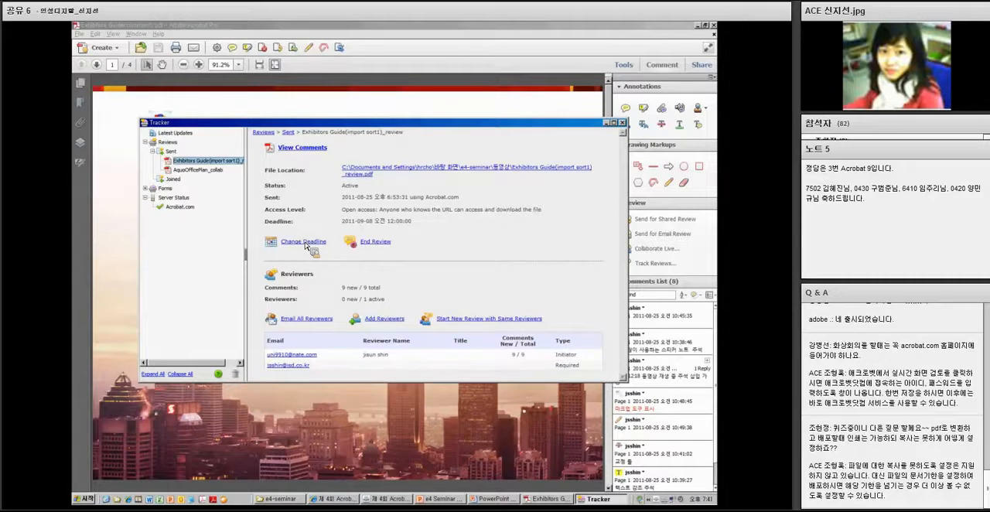
click(306, 243)
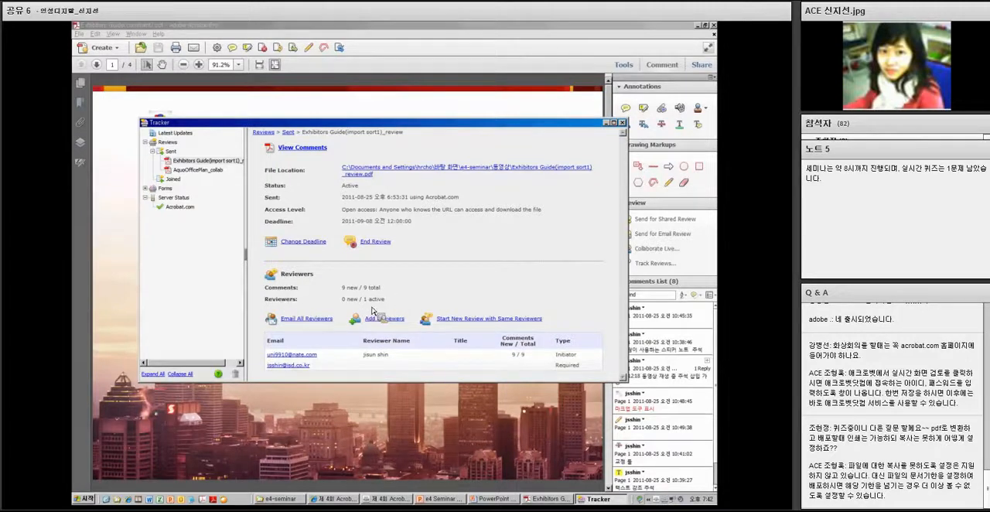
click(386, 320)
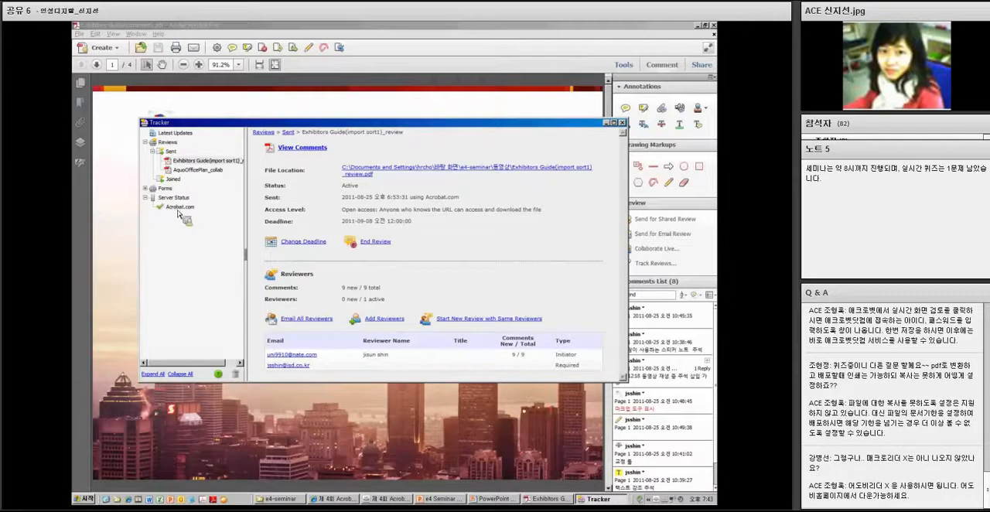
Check the files listed under the Acrobat.com server status and close both the Tracker and Exhibitors Guide(comment).pdf
click(180, 211)
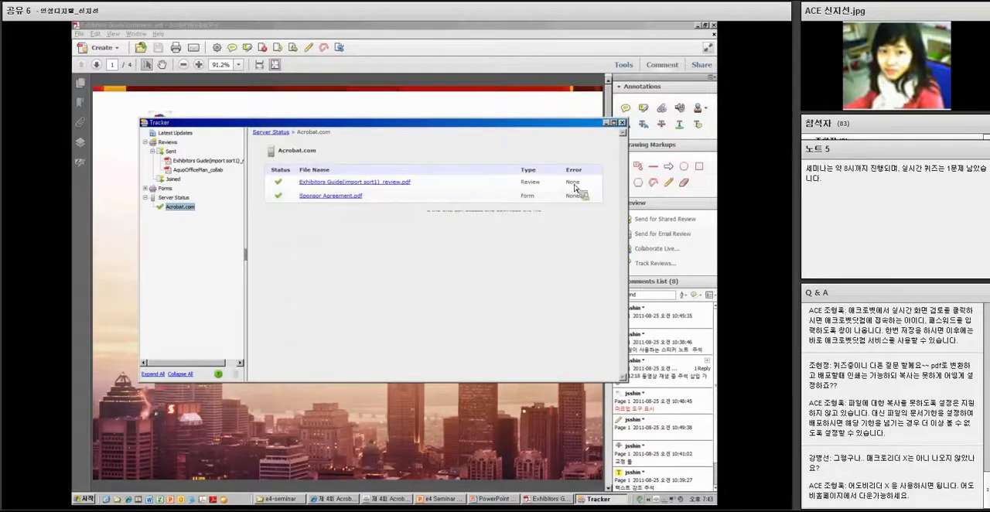
click(624, 124)
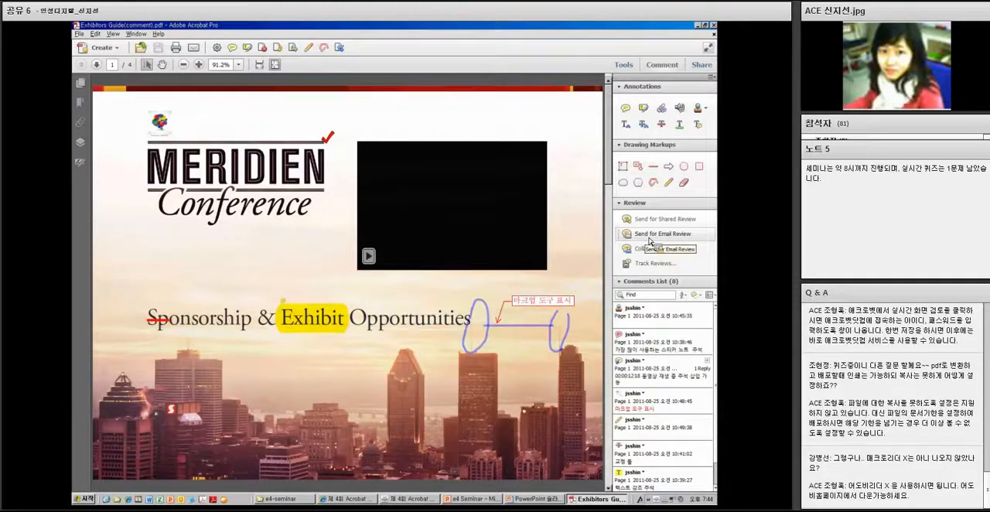
click(714, 27)
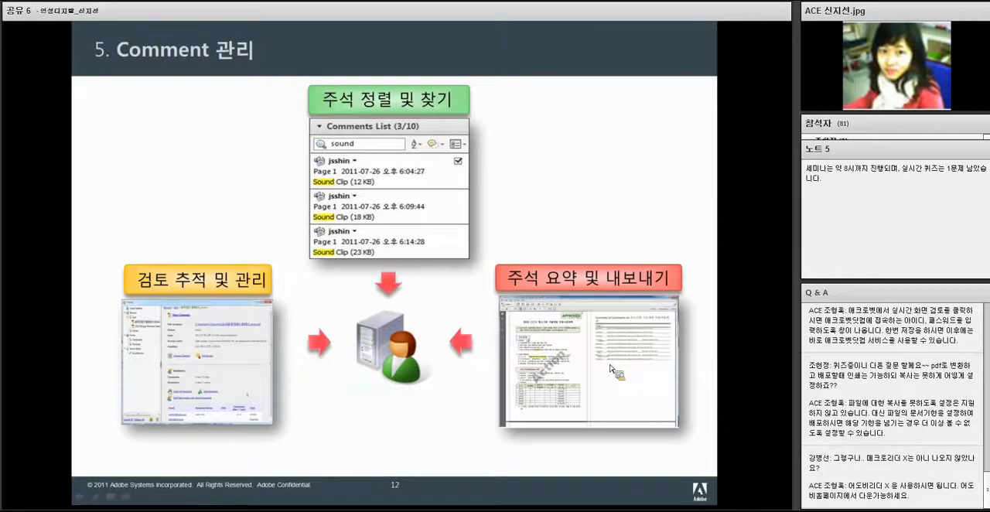
Open Exhibitors Guide(import sort).pdf from the comment management slide and show its comments list
click(611, 369)
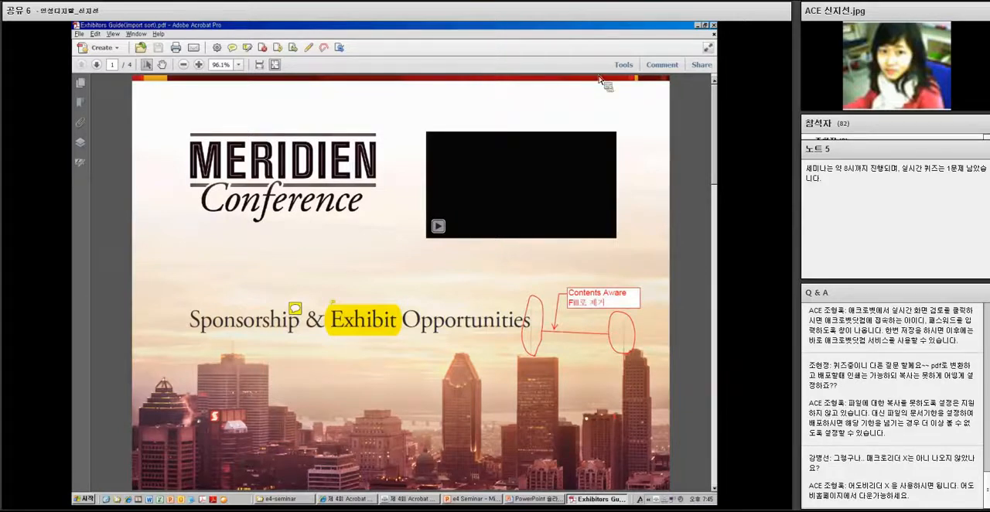
click(661, 65)
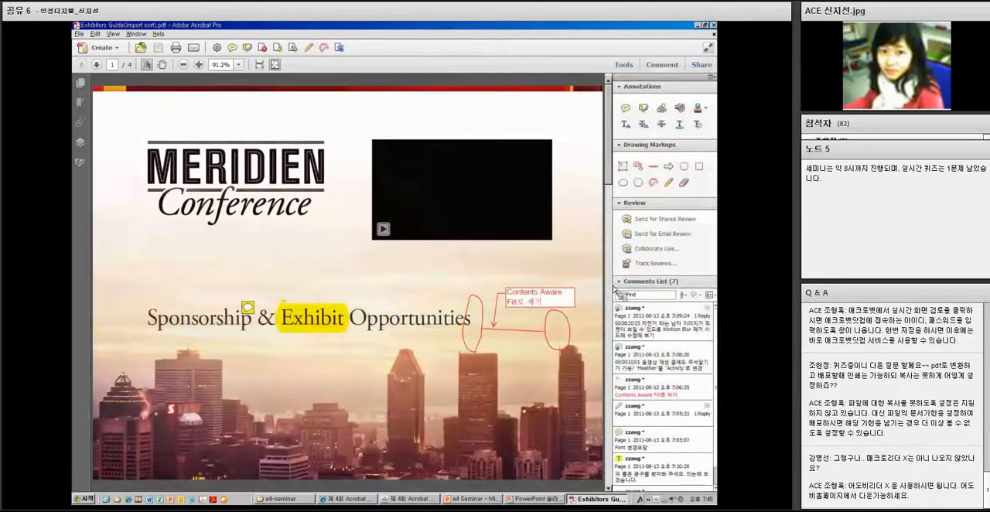
Start a comment summary, go through the available layouts, and choose document and comments with sequence numbers on separate pages
click(710, 296)
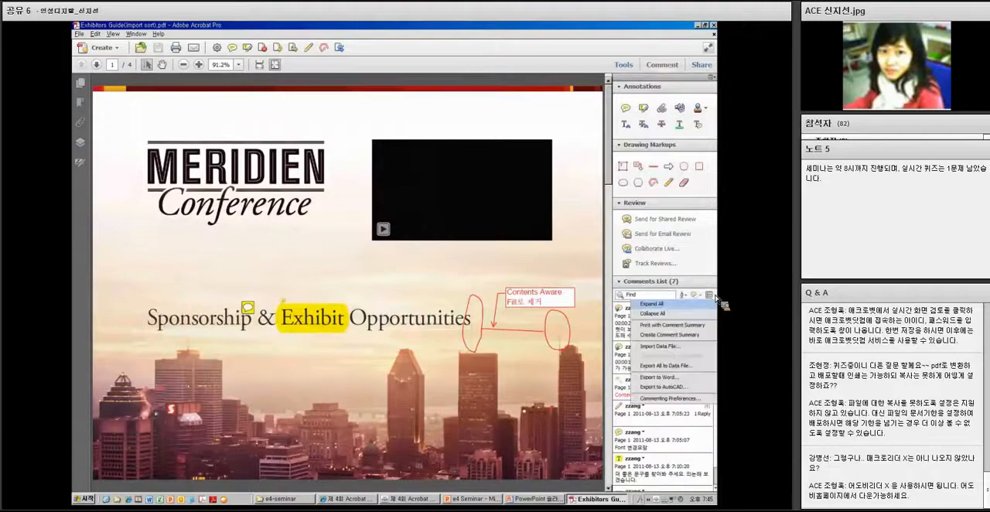
click(668, 337)
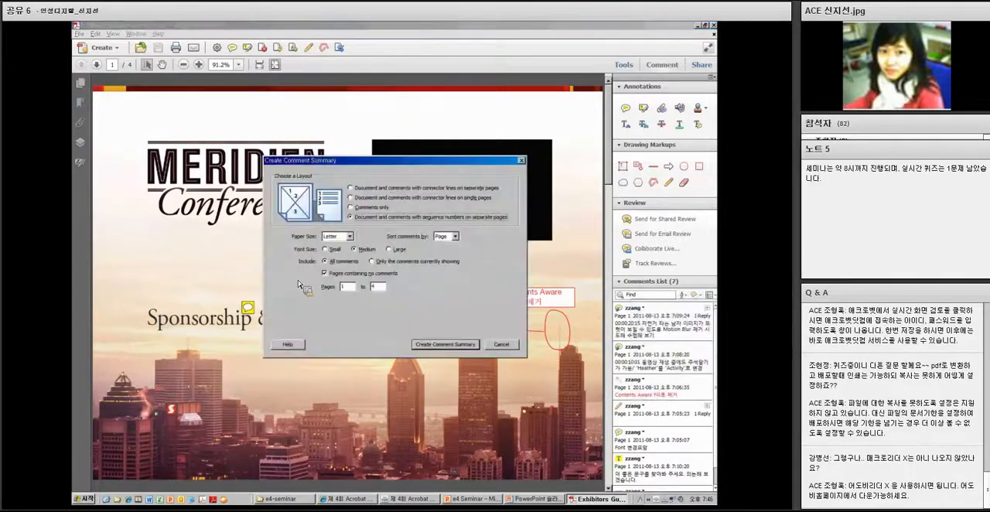
click(352, 188)
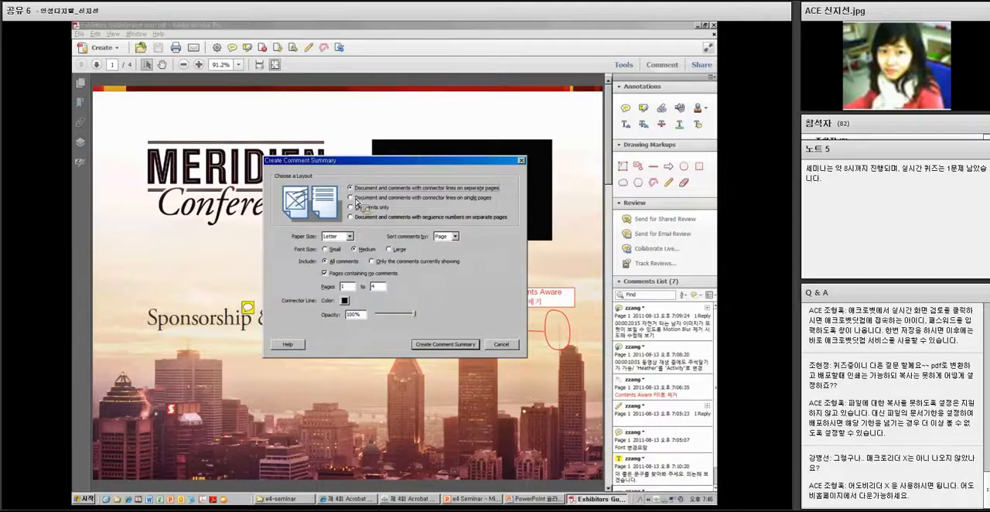
click(410, 199)
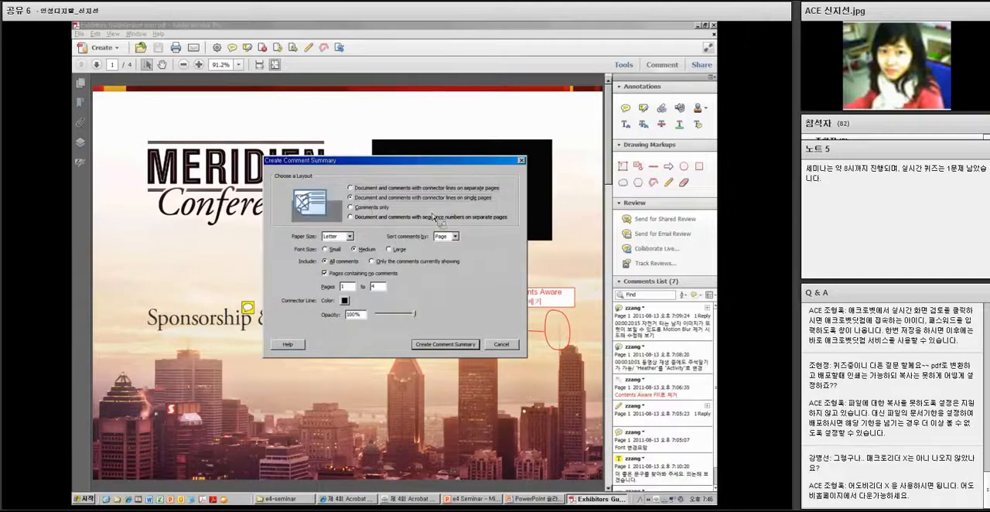
click(351, 208)
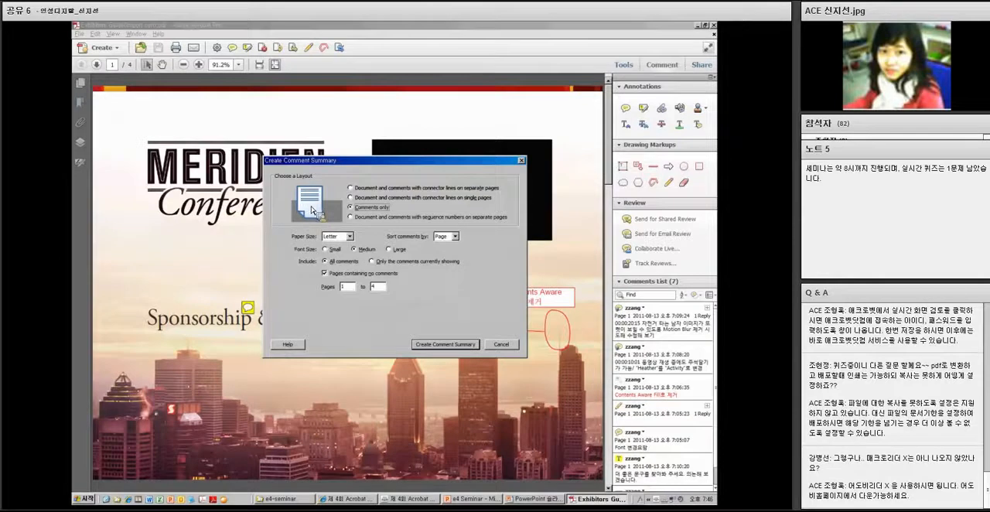
click(353, 217)
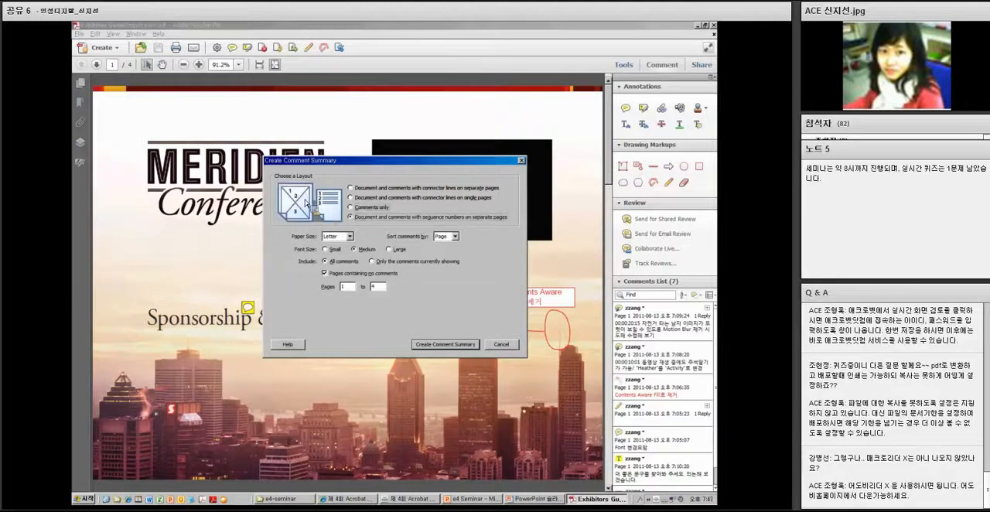
Create the comment summary on Letter paper, sorted by page, with all comments from pages 1 to 4 and pages containing no comments
drag(332, 161, 472, 171)
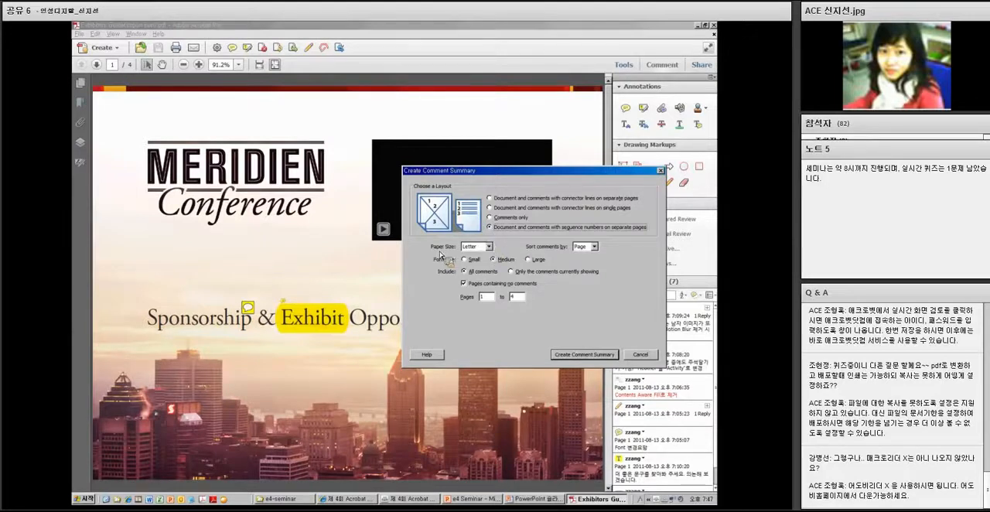
click(488, 246)
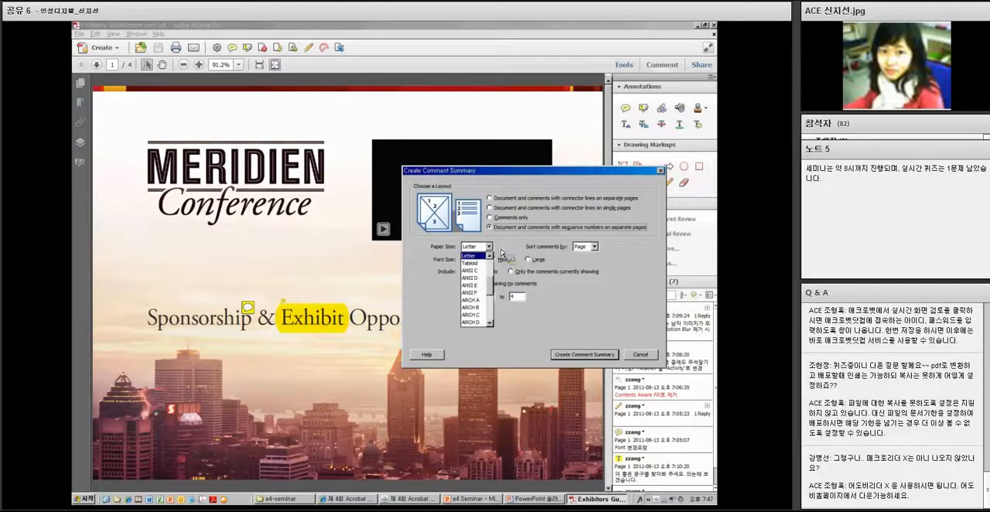
click(593, 247)
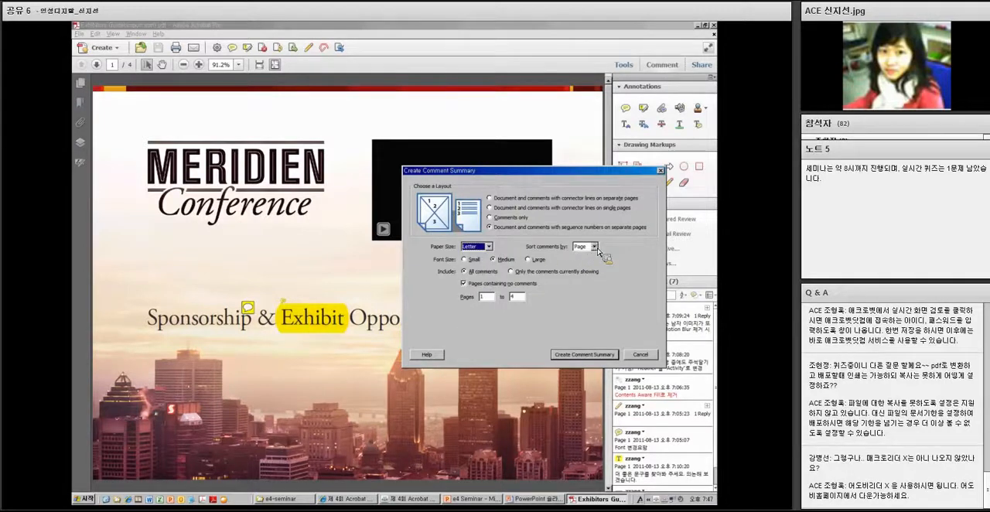
click(595, 246)
click(593, 269)
click(462, 283)
drag(591, 172, 509, 166)
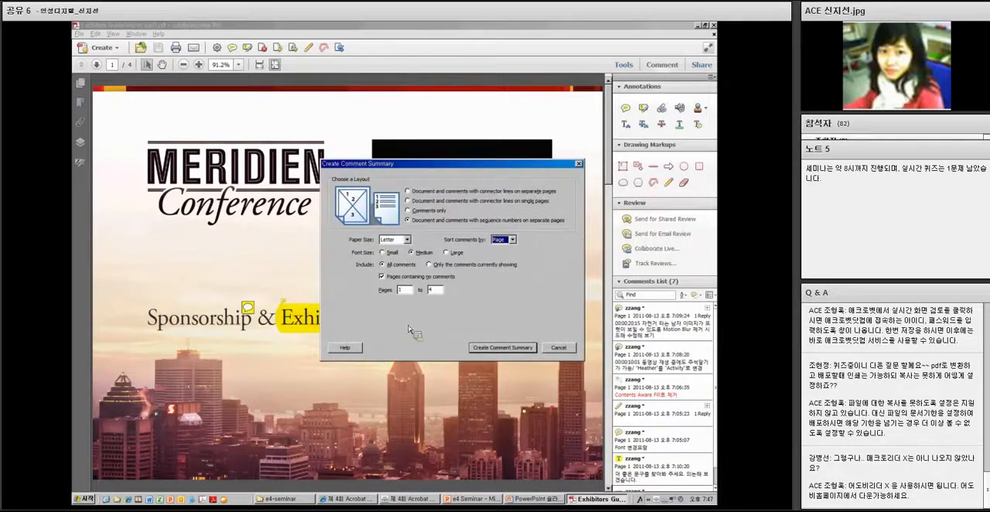
click(514, 350)
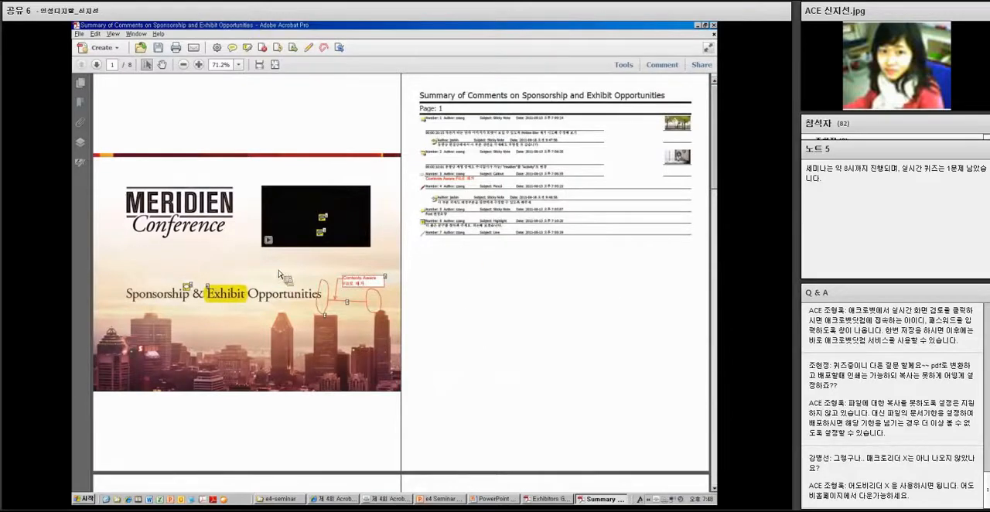
Examine the numbered markers on the cover page and their entries in the comment summary at 125% zoom, and close the summary
click(199, 65)
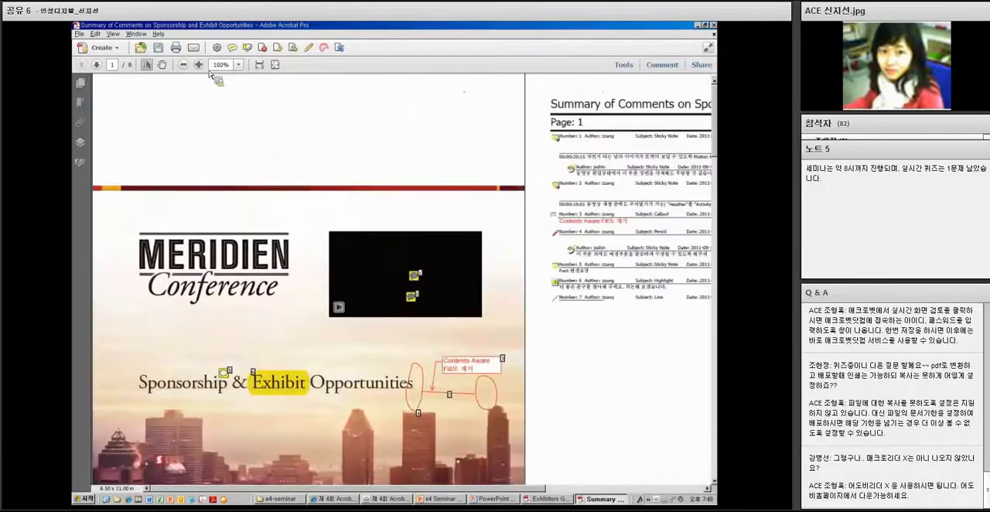
click(199, 65)
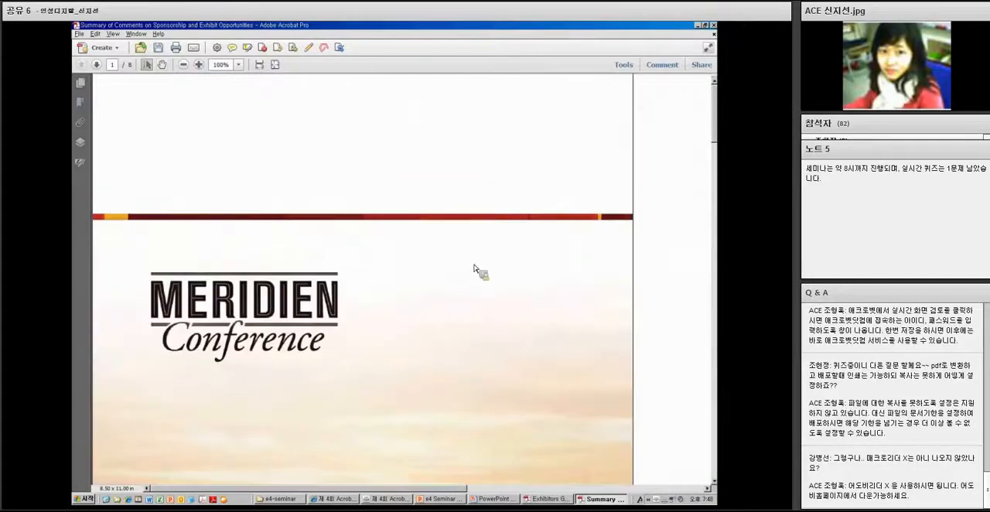
drag(454, 240, 405, 136)
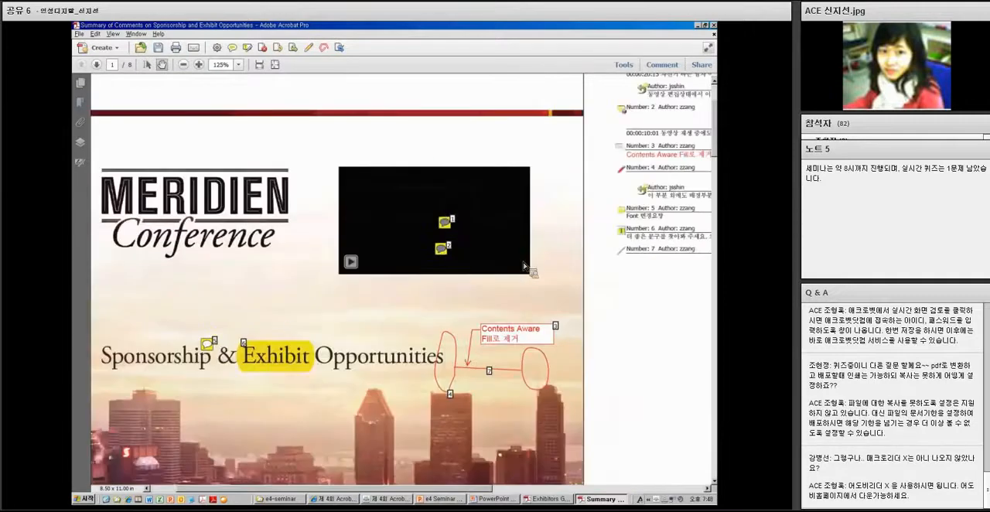
drag(187, 300, 123, 299)
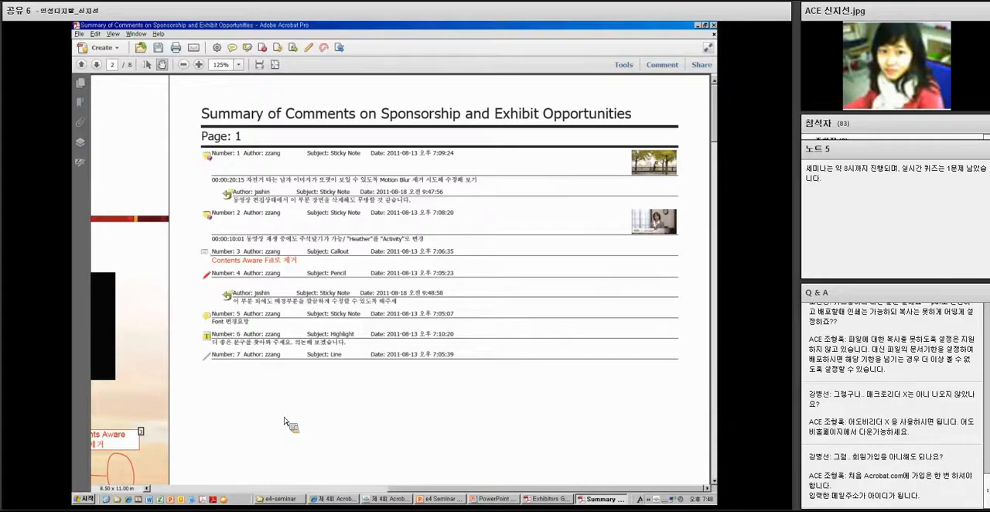
drag(176, 396, 546, 233)
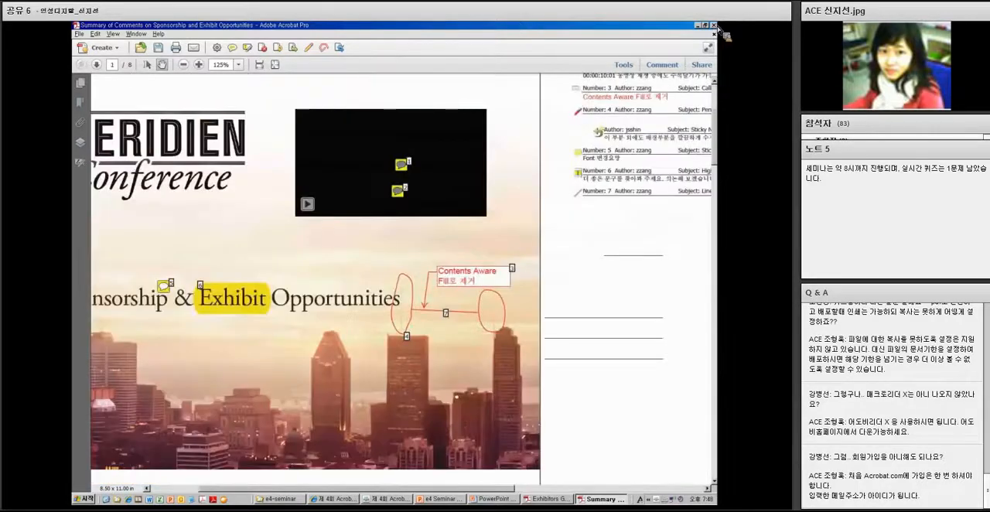
click(715, 25)
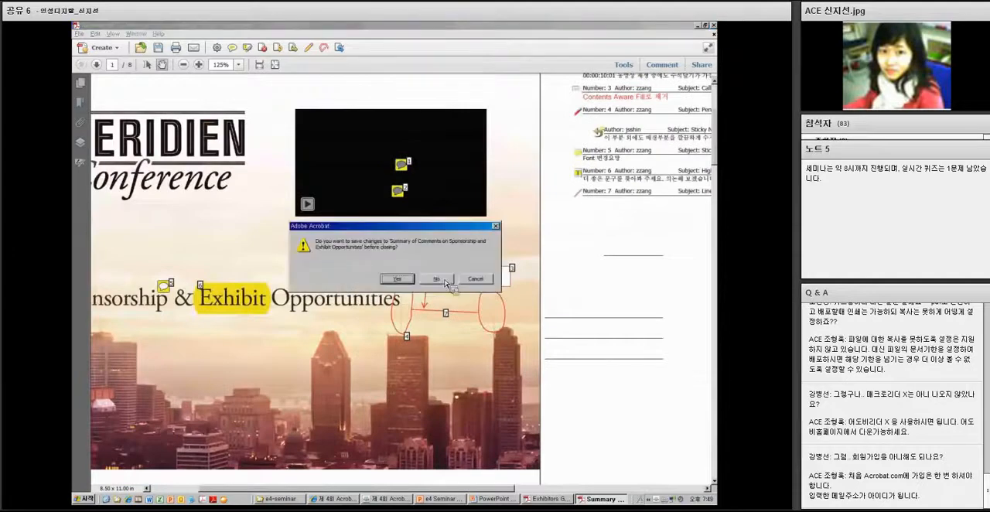